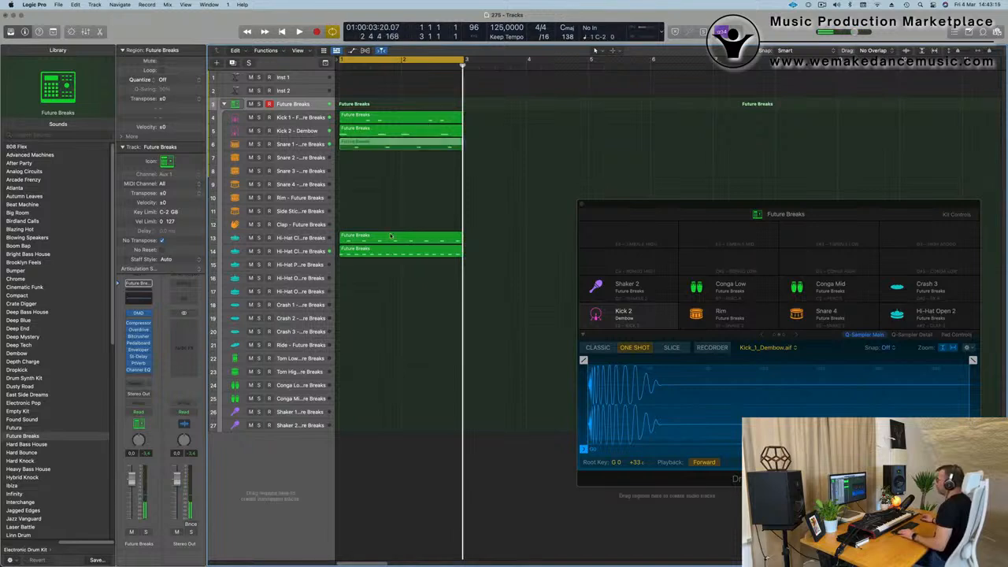
Play the drum loop with the Conga Low part and close the Tape Delay window
key("space")
double_click(401, 358)
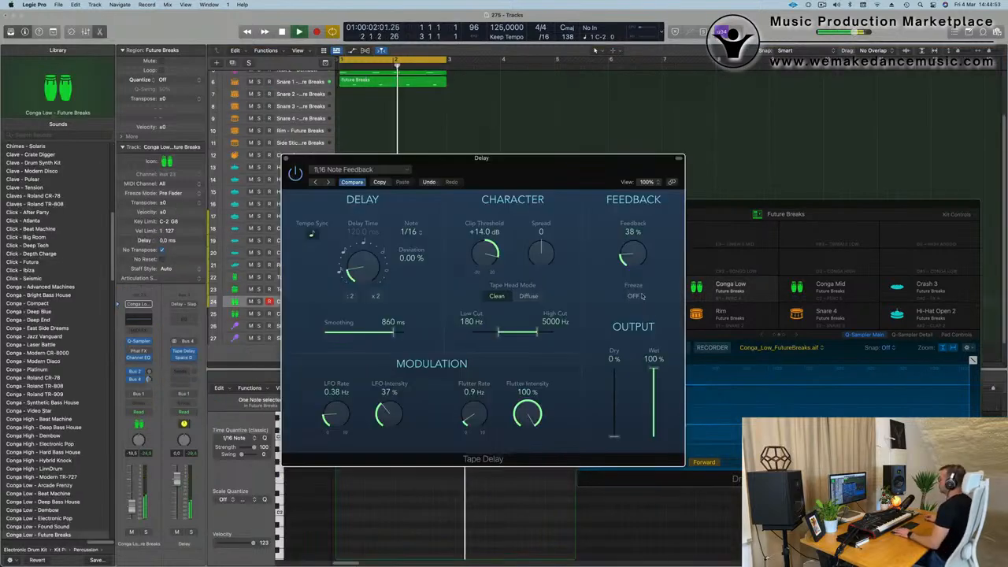
left_click_drag(376, 159, 406, 159)
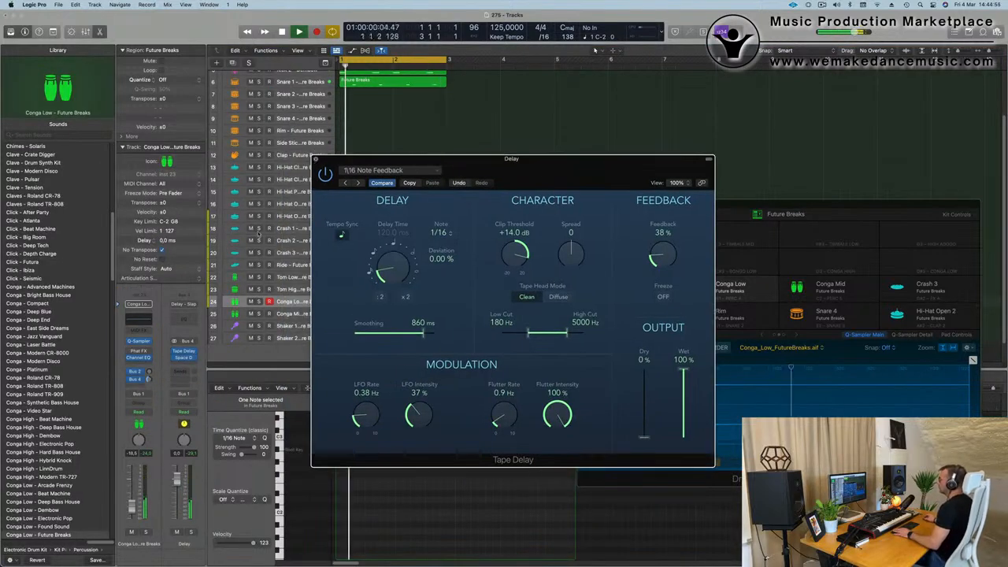
key("super+w")
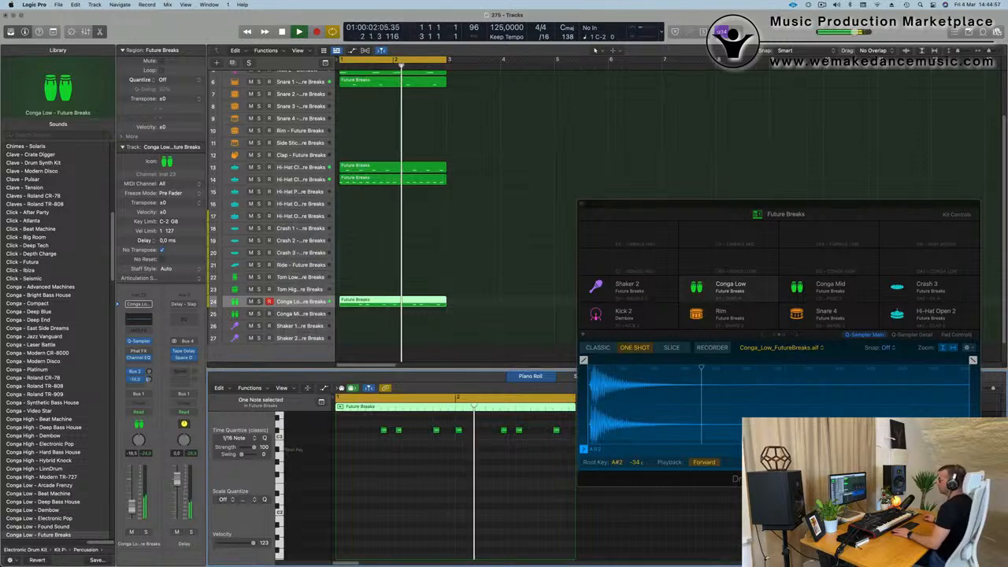
Restart playback from the beginning and look over the drum tracks in the arrangement
key("Return")
scroll(488, 52, "up", 3)
scroll(484, 75, "down", 1)
left_click(481, 97)
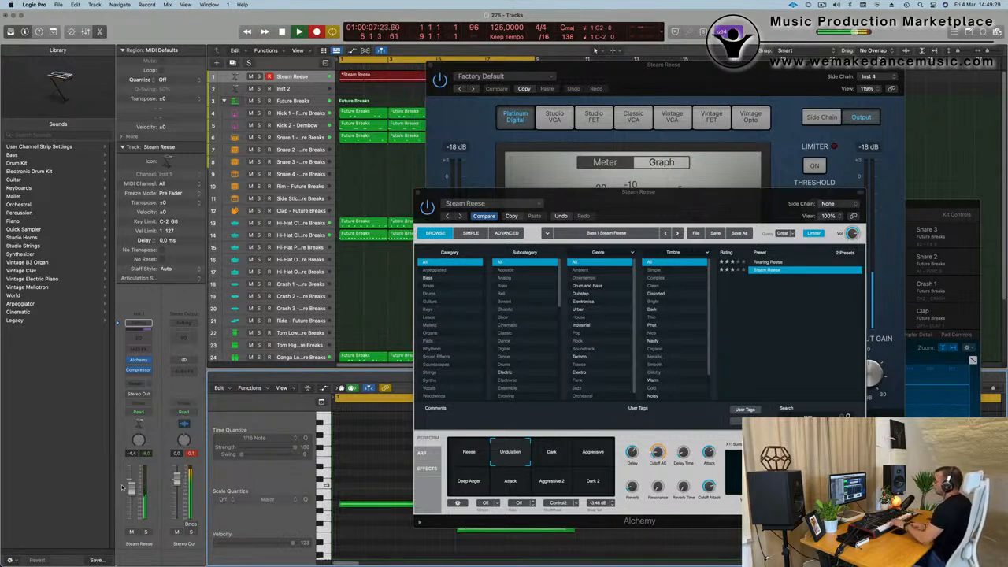
Stop recording on the Steam Reese track and move the Compressor and Alchemy windows aside
key("space")
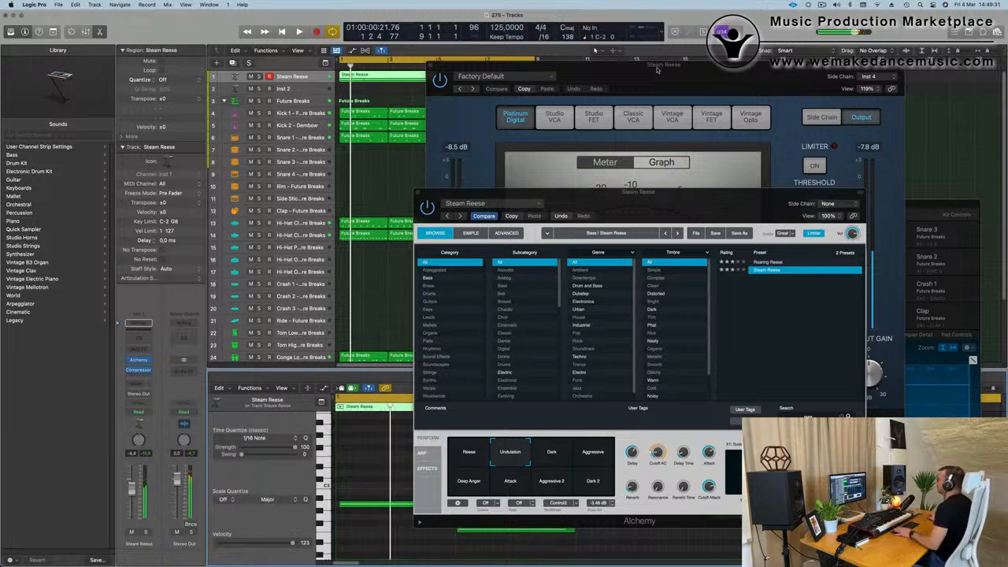
left_click_drag(546, 64, 896, 58)
left_click_drag(665, 194, 801, 67)
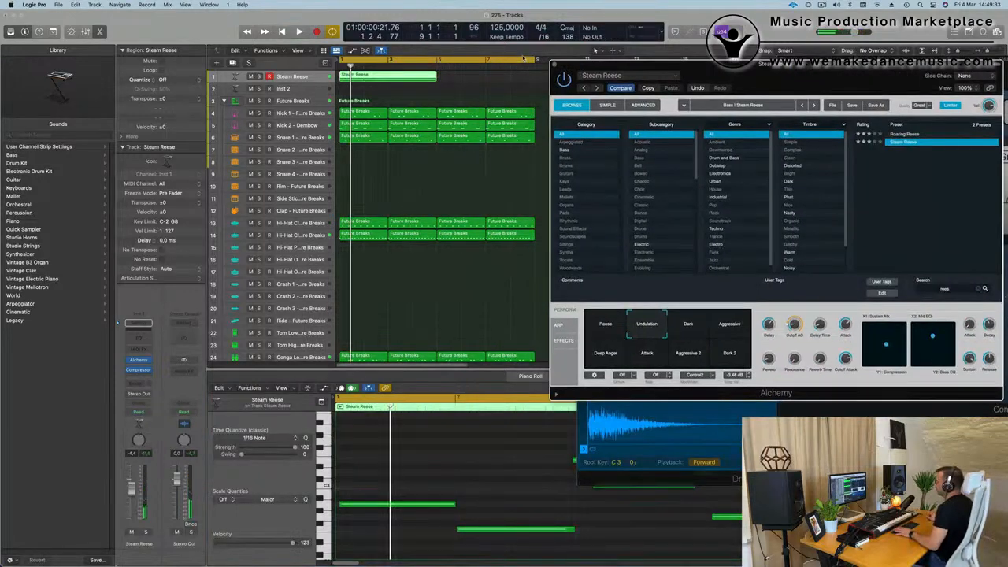
Return to the project start and select all notes of the Steam Reese region in the piano roll
key("Return")
key("super+a")
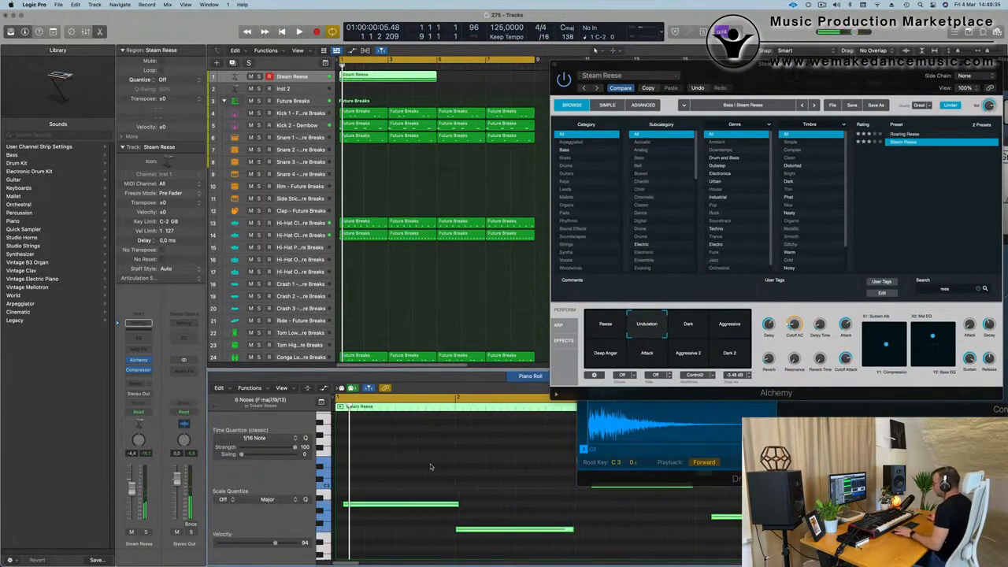
left_click(430, 465, "ctrl+alt")
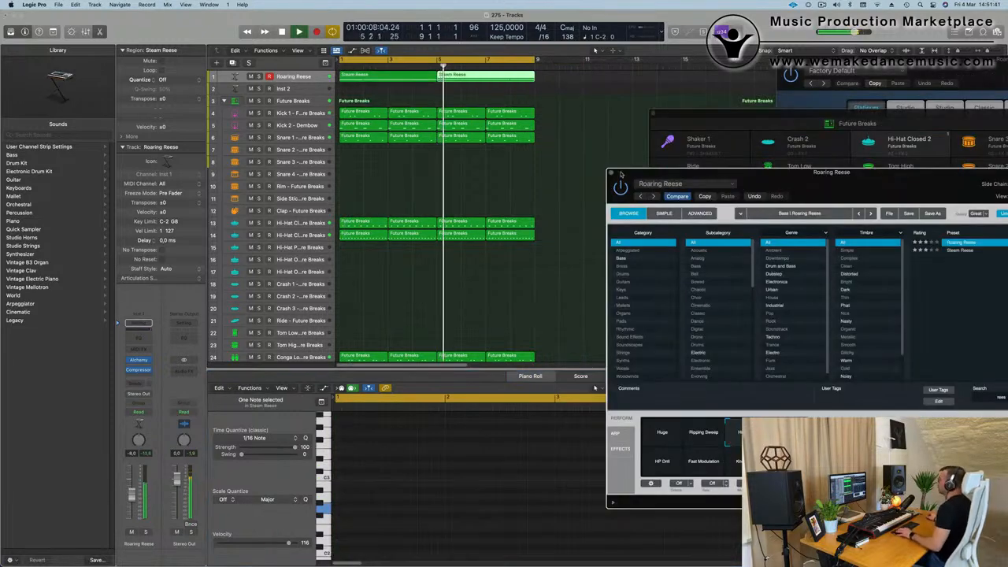
Repeat all regions of the first eight bars once, extend the cycle range to bar 17, and restart playback
left_click(558, 185, "ctrl+alt")
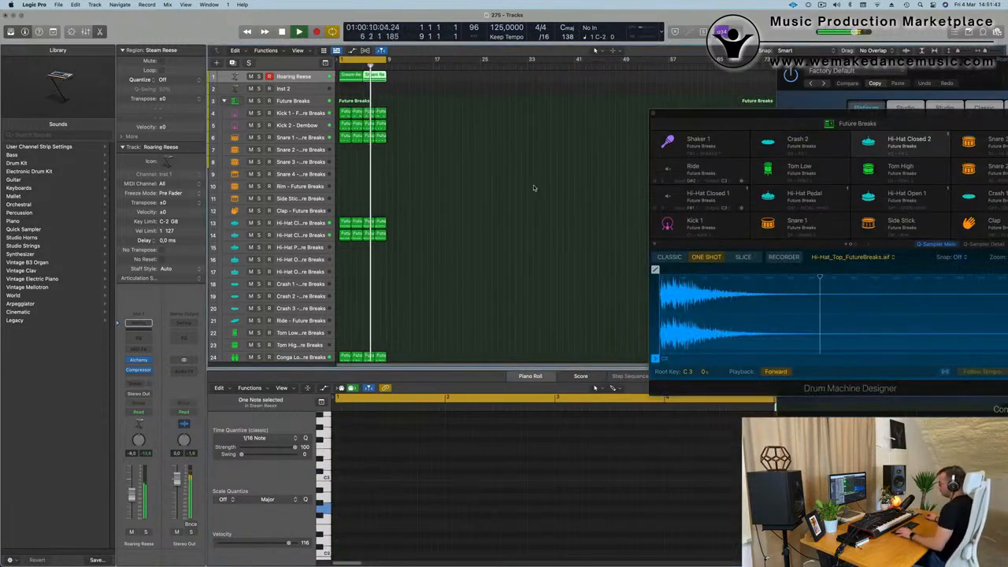
key("Return")
left_click(512, 186, "ctrl+alt")
key("Return")
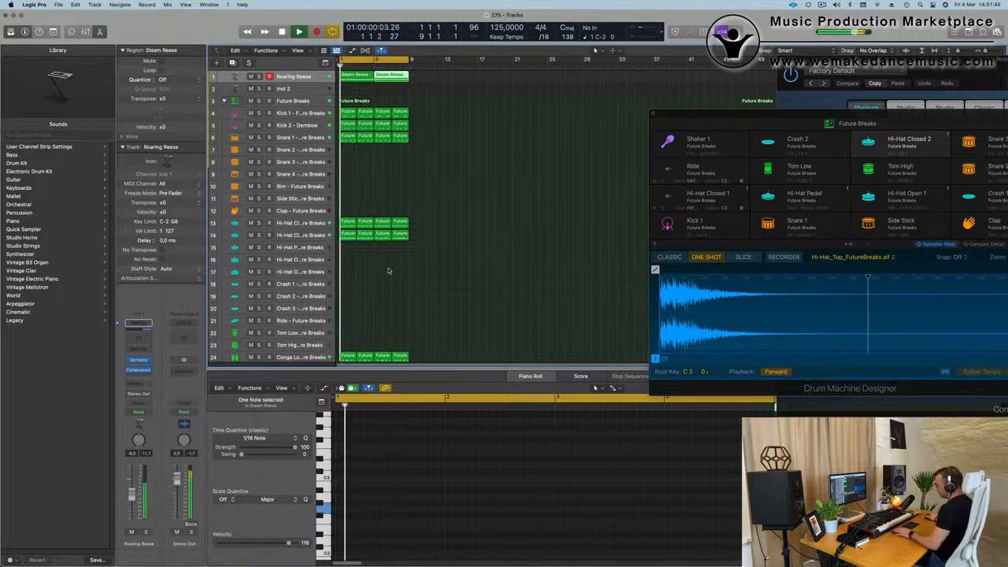
key("super+r")
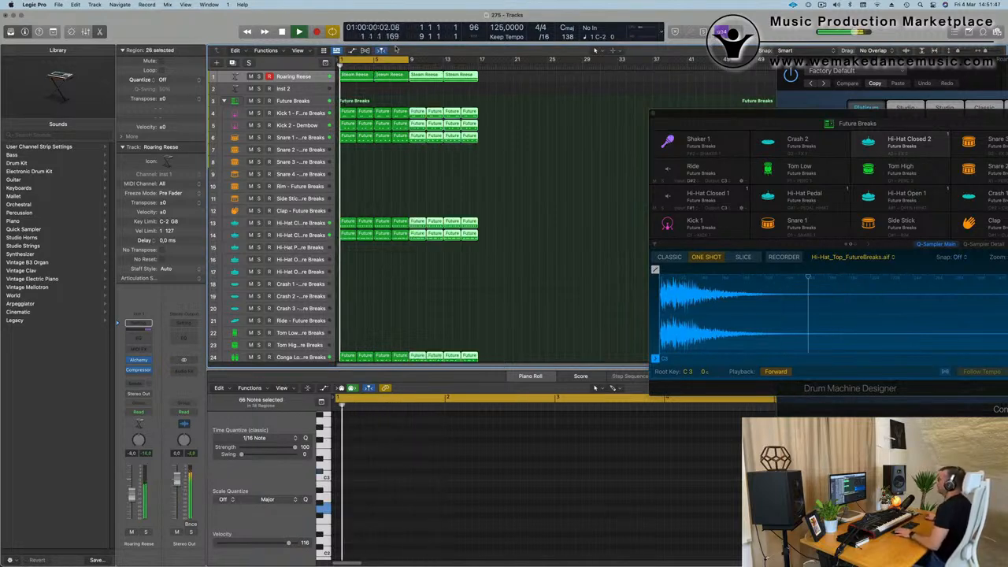
left_click_drag(409, 58, 478, 58)
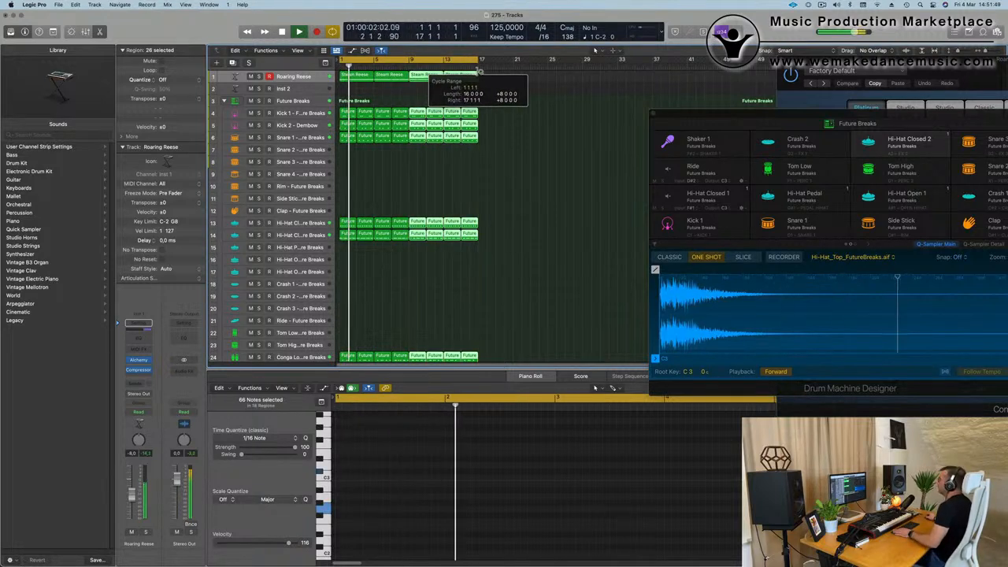
key("Return")
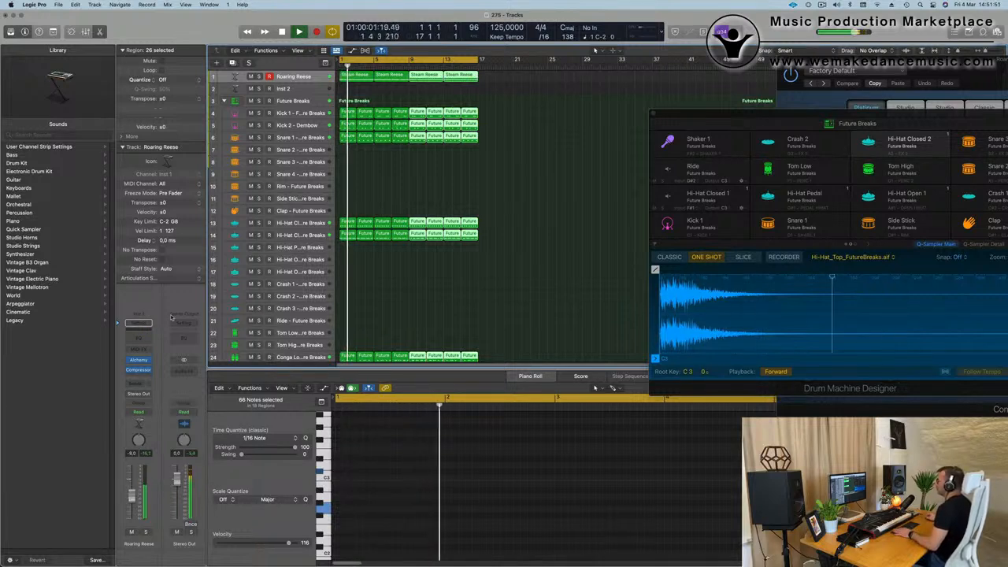
Select the Inst 2 track, open its Alchemy instrument and move the plug-in window clear of the track list
left_click(300, 92)
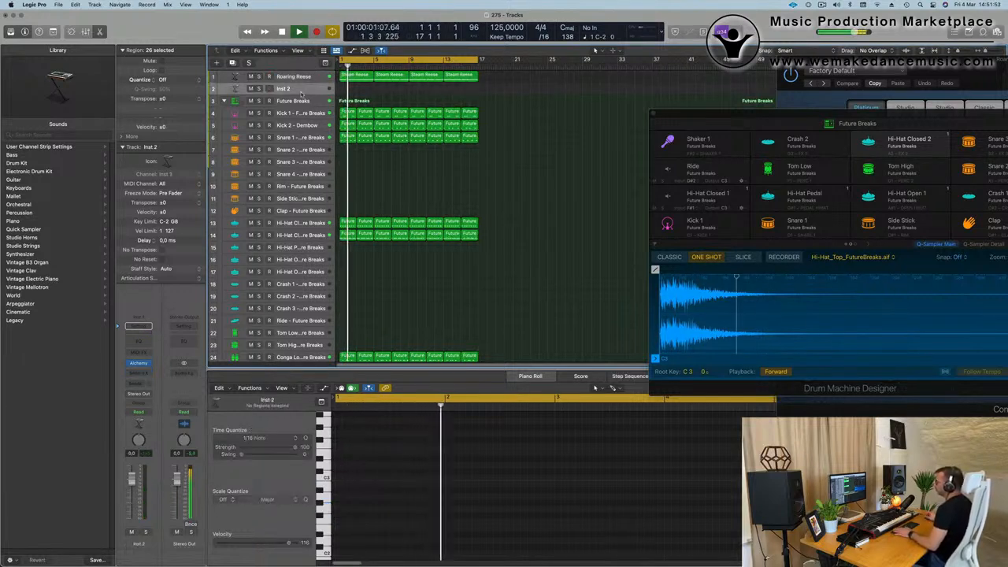
left_click(140, 364)
left_click_drag(587, 127, 641, 142)
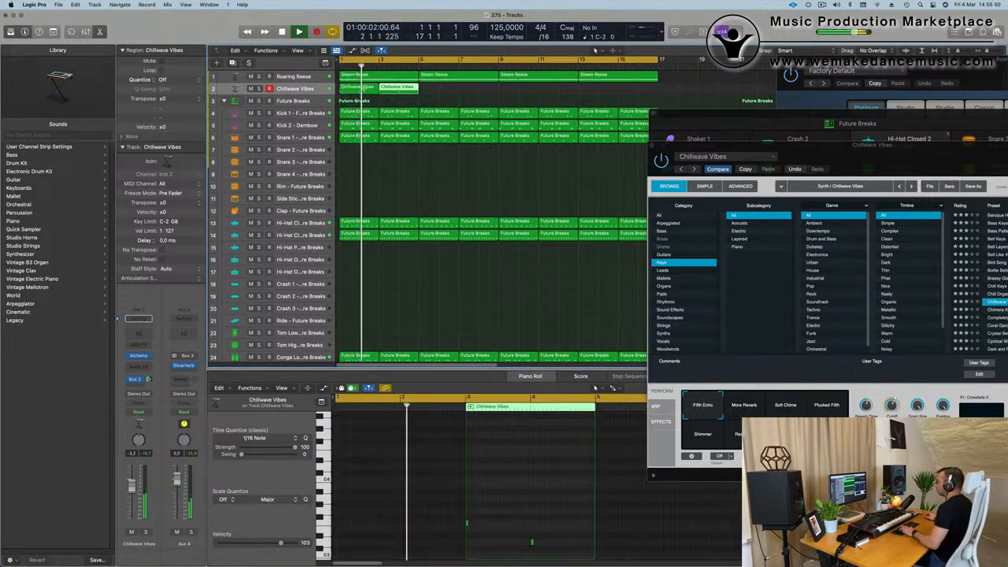
Repeat the Chillwave Vibes region six times so that it fills the arrangement up to bar 17
key("super+r")
key("super+r")
key("super+r")
key("super+r")
key("super+r")
key("super+r")
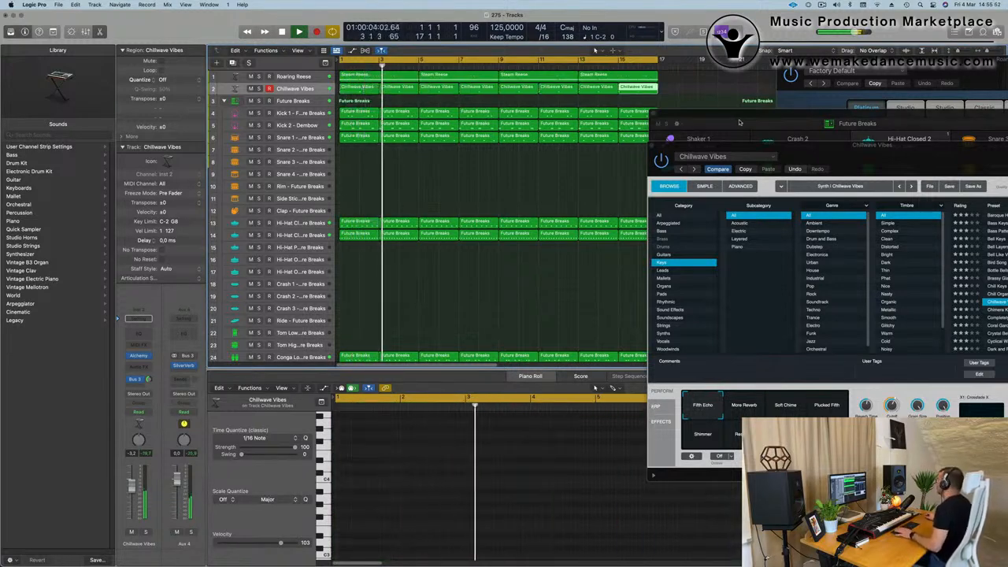
Bring up the Future Breaks drum kit and move its Drum Machine Designer window off the regions
left_click(234, 101)
left_click_drag(497, 122, 718, 166)
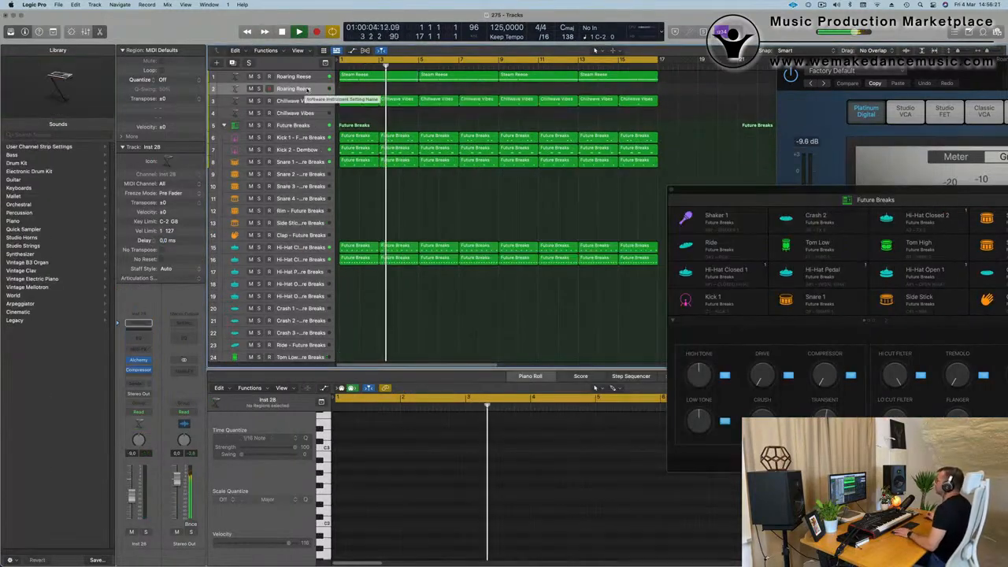
Restart playback, open Alchemy on the duplicated Roaring Reese track and filter its presets by the Brass category
key("Return")
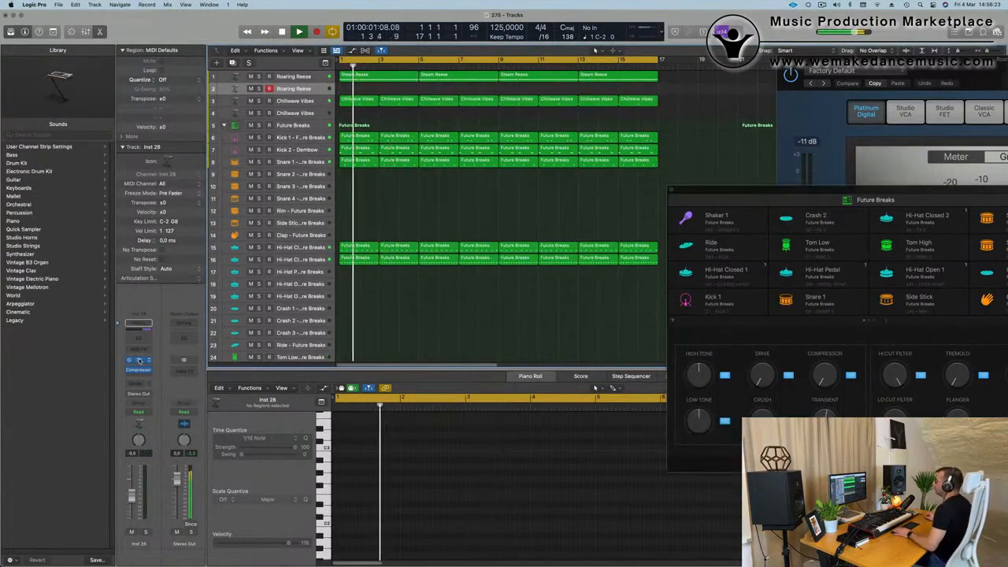
left_click(139, 359)
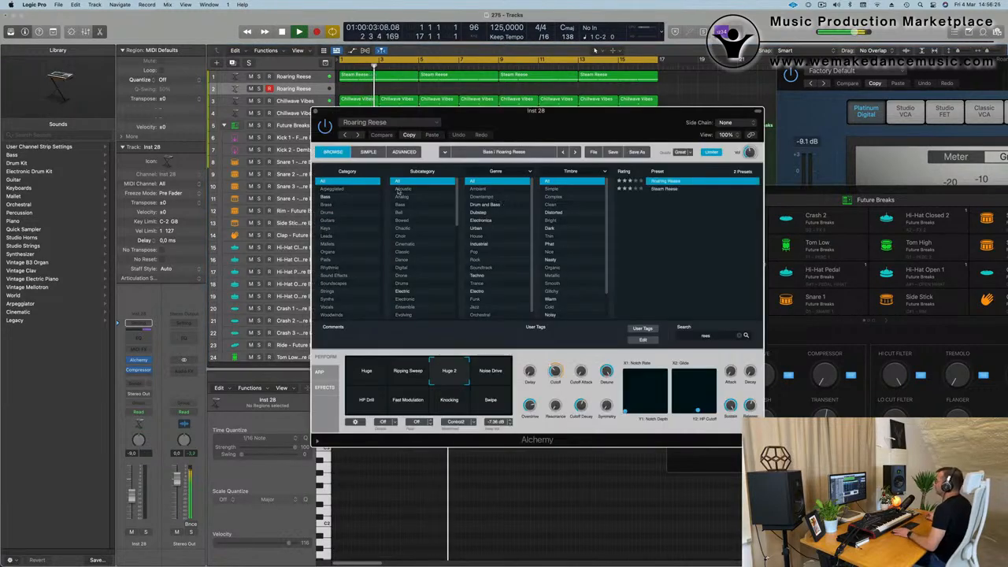
left_click(326, 197)
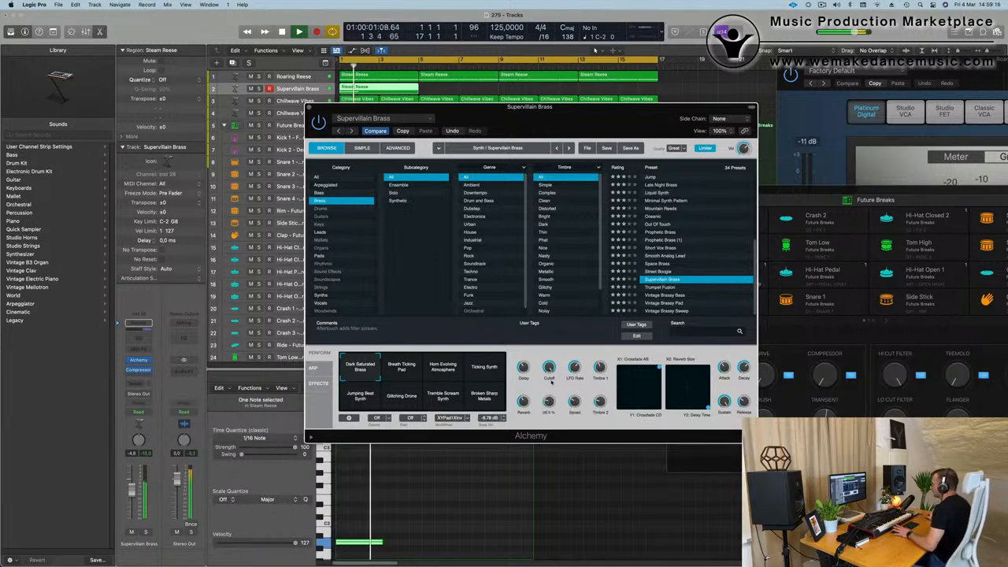
Stop and restart playback to listen to the arrangement with the duplicated Chillwave Vibes track selected
left_click(244, 125)
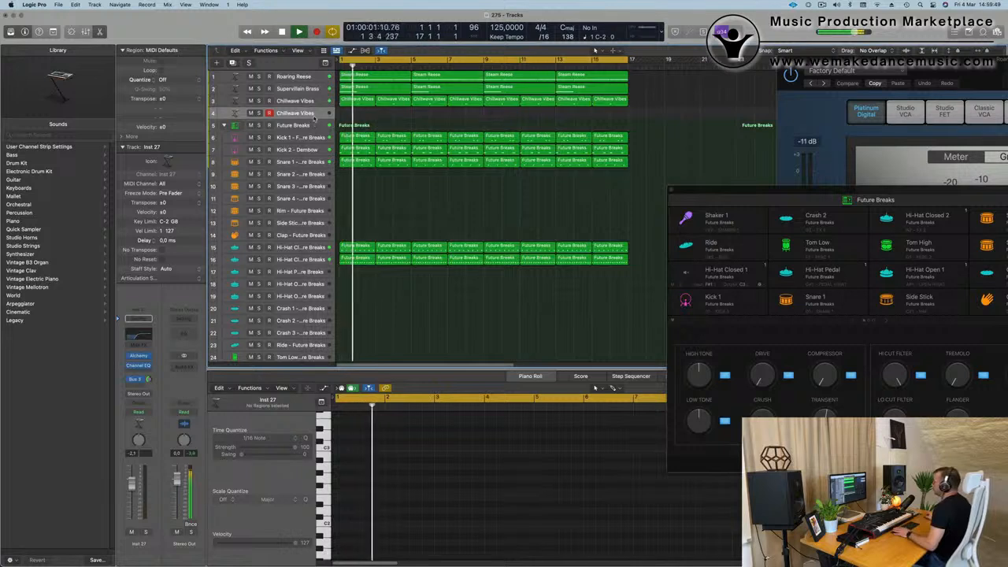
key("space")
key("space")
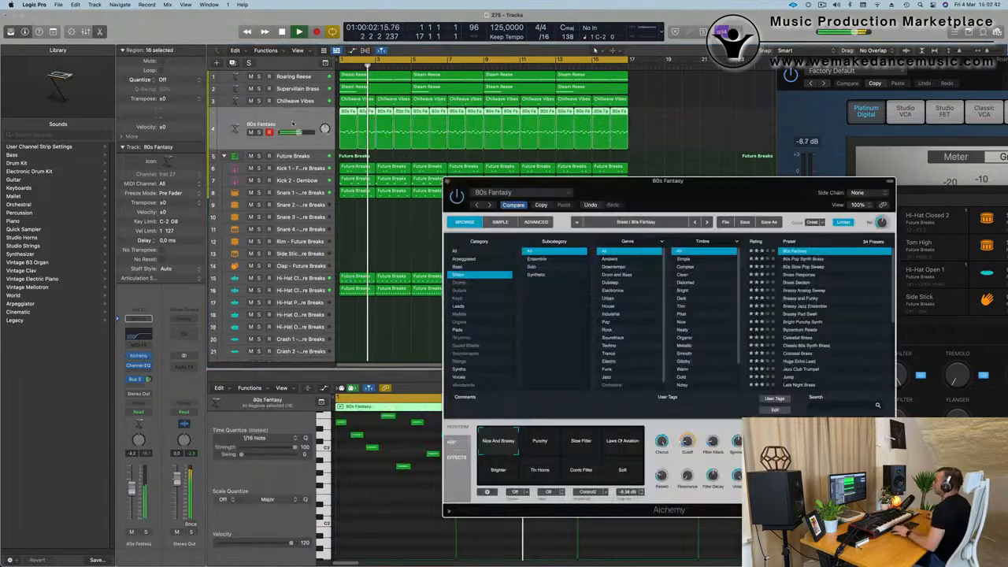
Duplicate the 80s Fantasy track and copy all of its regions onto the new track
key("super+d")
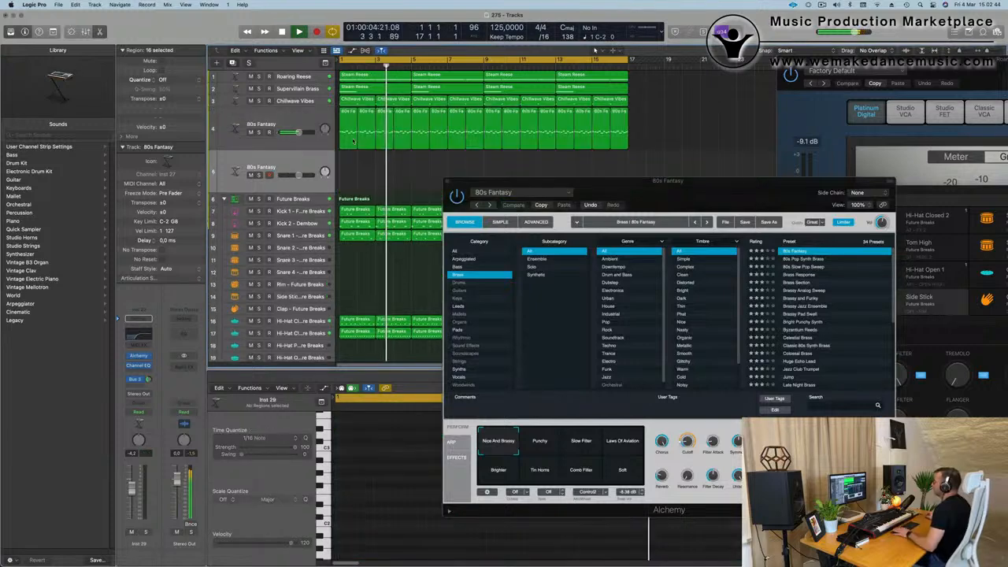
left_click(349, 115)
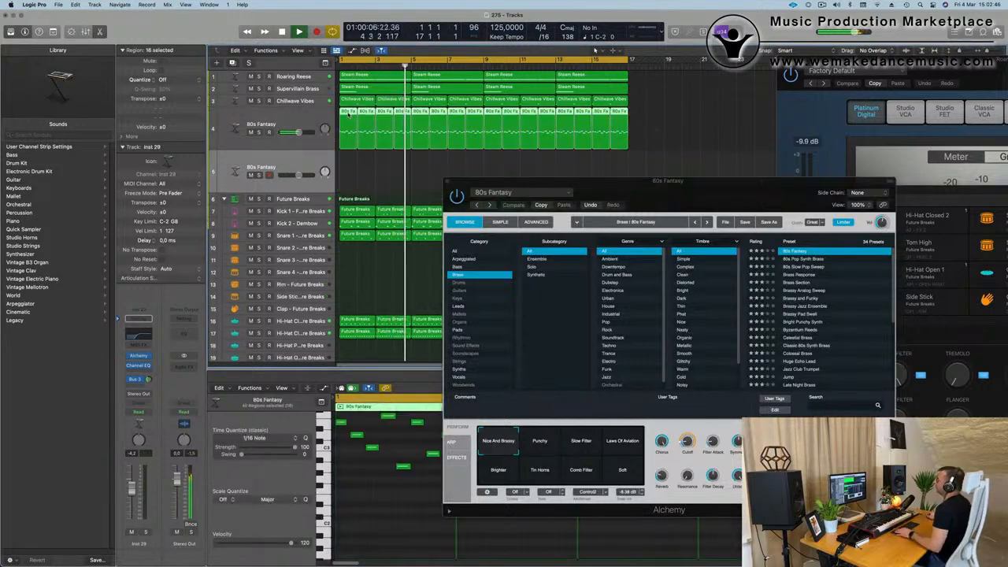
left_click_drag(348, 115, 349, 161)
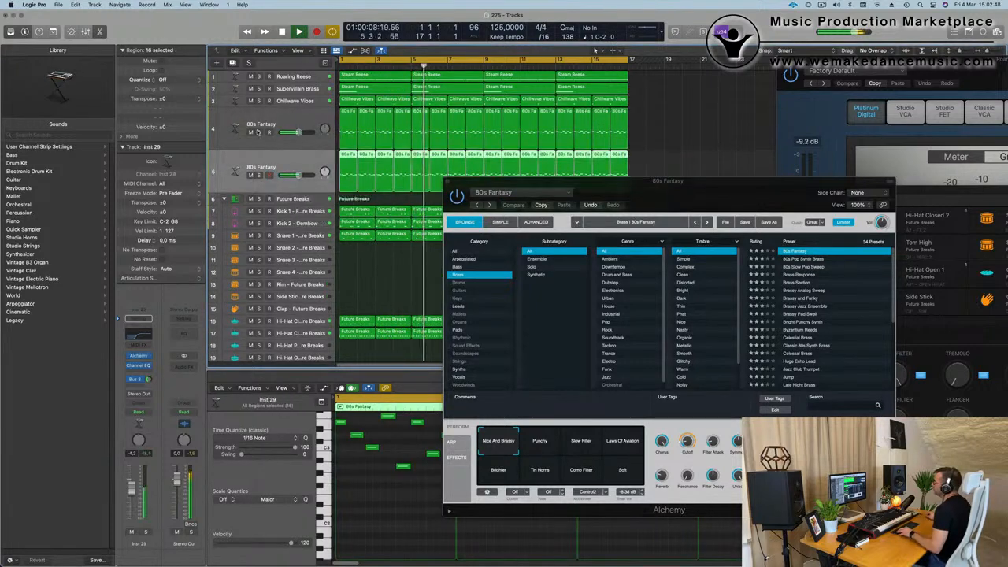
Mute the original 80s Fantasy track and open the Alchemy instrument of its duplicate
left_click(257, 132)
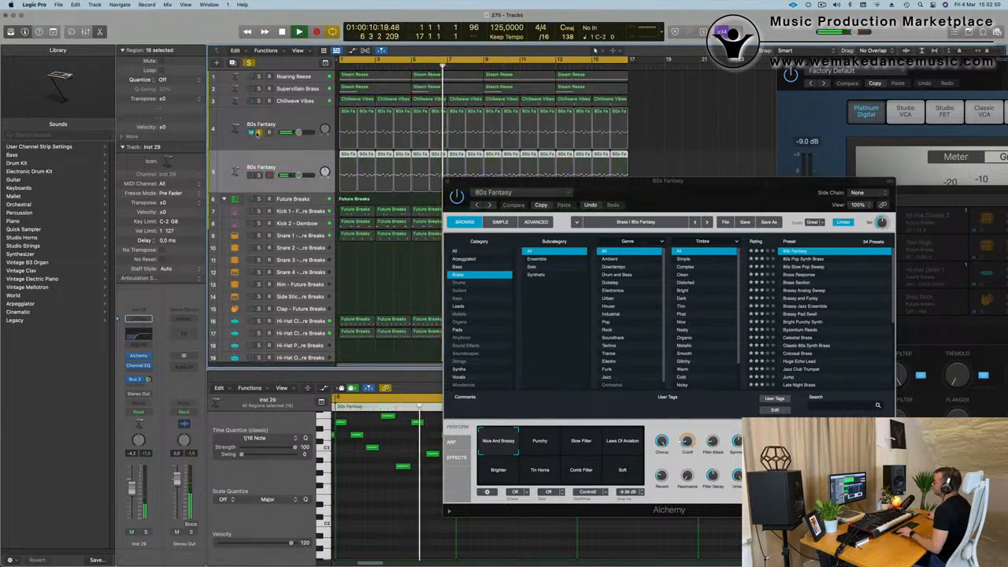
left_click(260, 169)
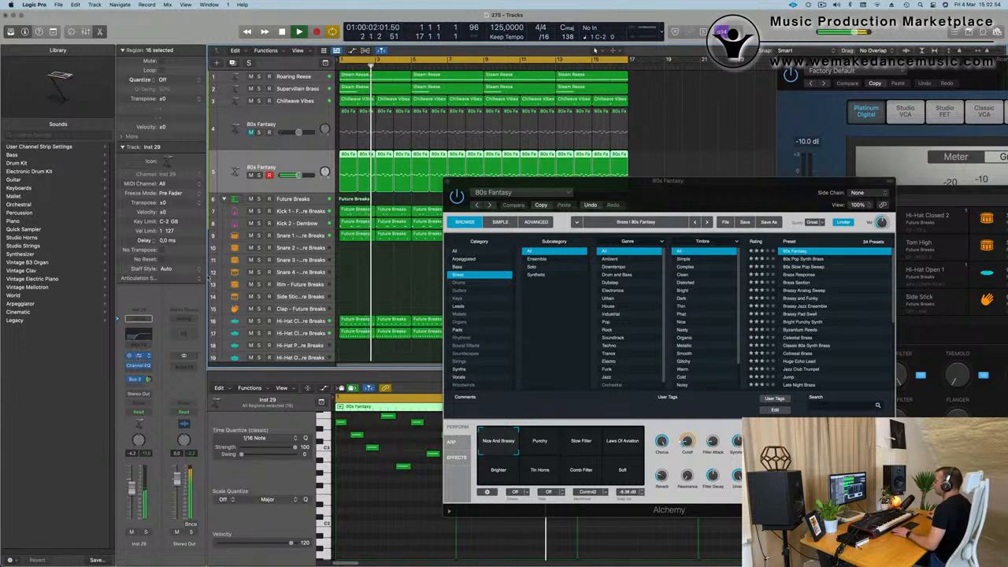
left_click(139, 355)
left_click_drag(551, 127, 554, 131)
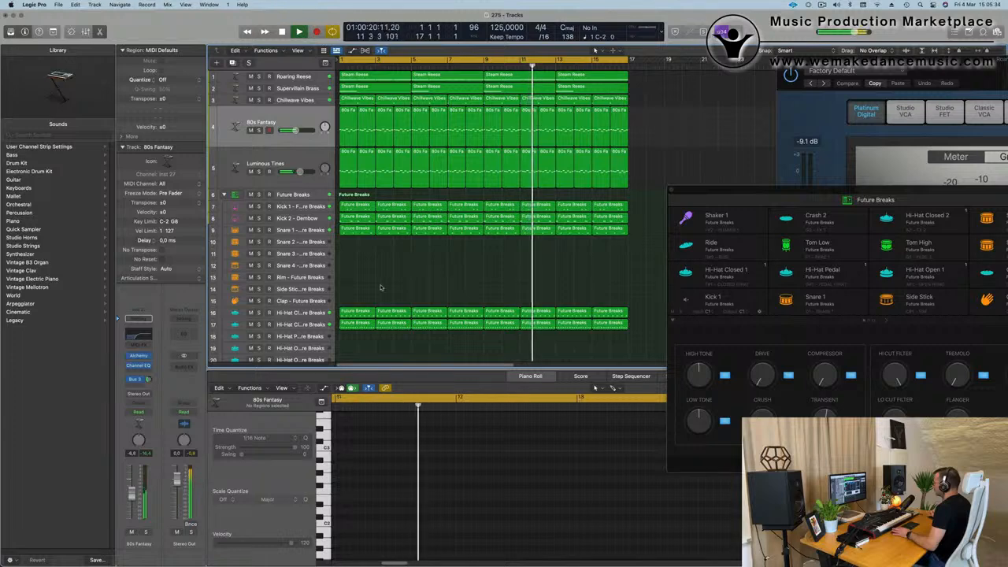
Restart playback from the beginning and duplicate the Luminous Tines track
scroll(390, 264, "down", 1)
scroll(388, 260, "down", 3)
scroll(390, 263, "down", 8)
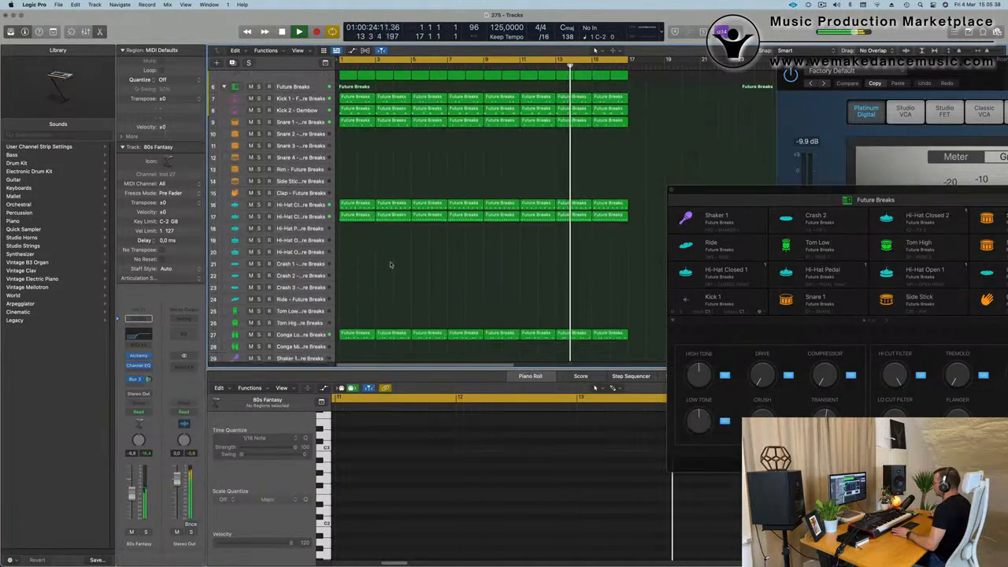
scroll(390, 263, "up", 8)
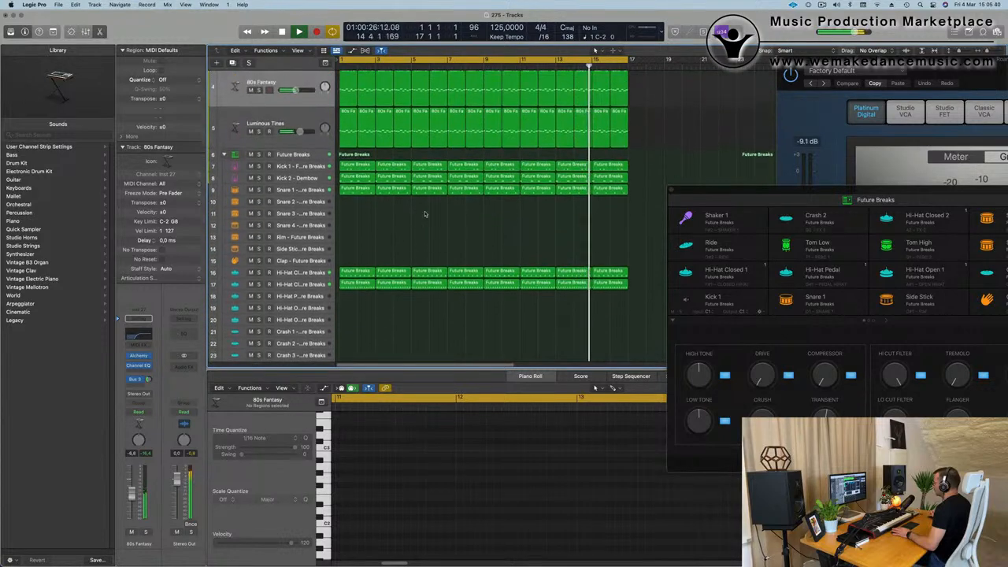
scroll(406, 156, "up", 3)
key("Return")
key("Down")
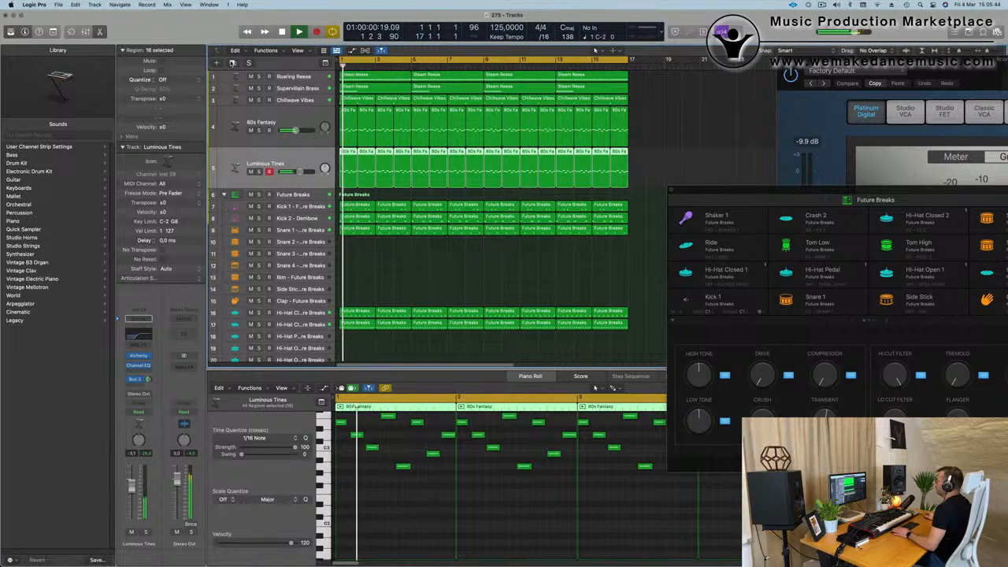
key("super+d")
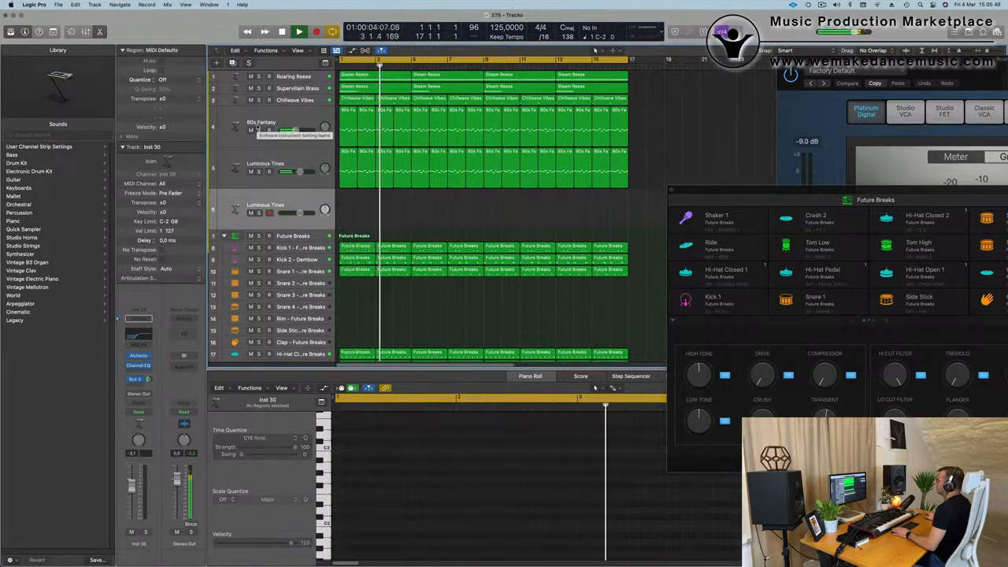
Select the new Luminous Tines track, restart playback, and open and reposition its Alchemy window
left_click(315, 181)
left_click(316, 208)
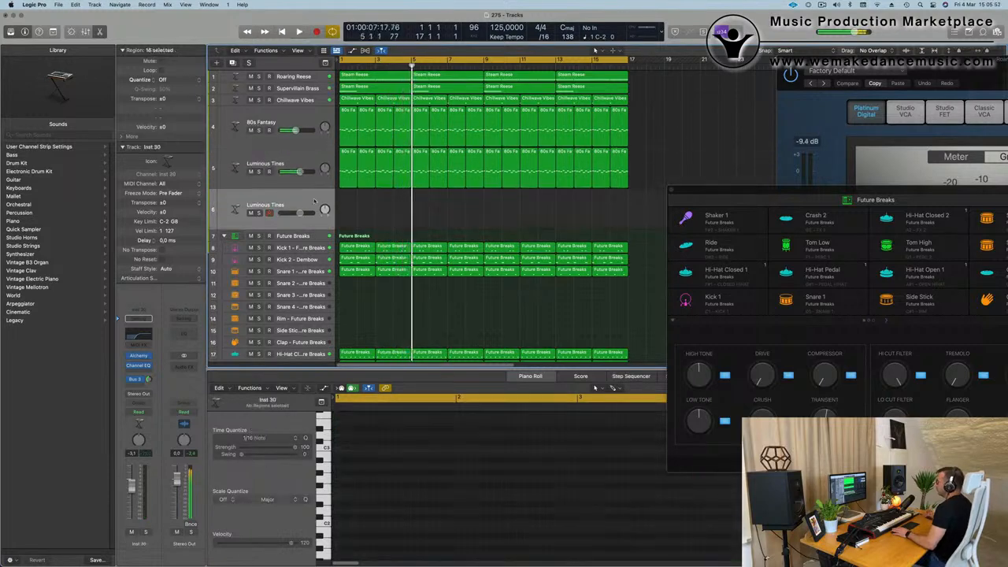
key("Return")
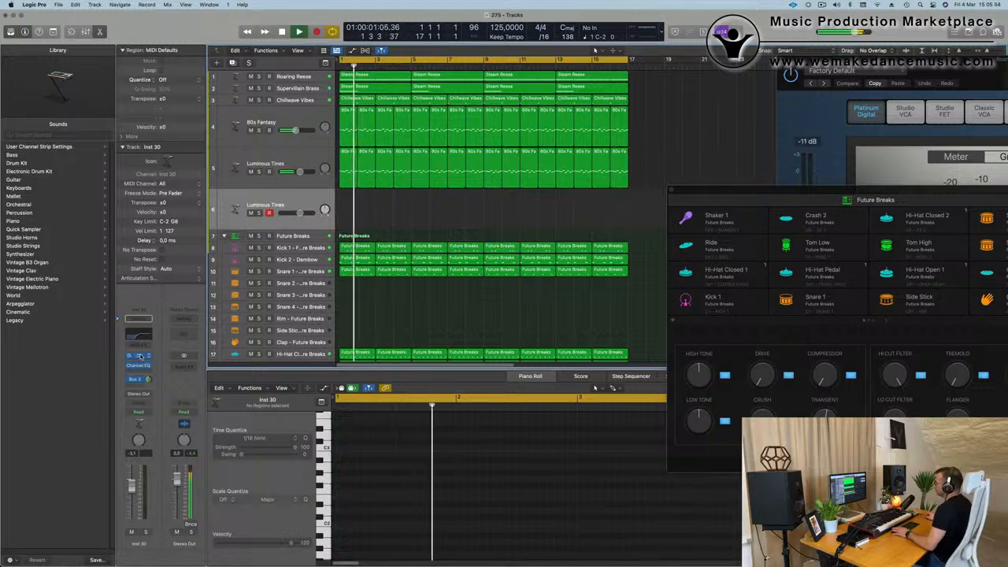
left_click_drag(593, 120, 615, 155)
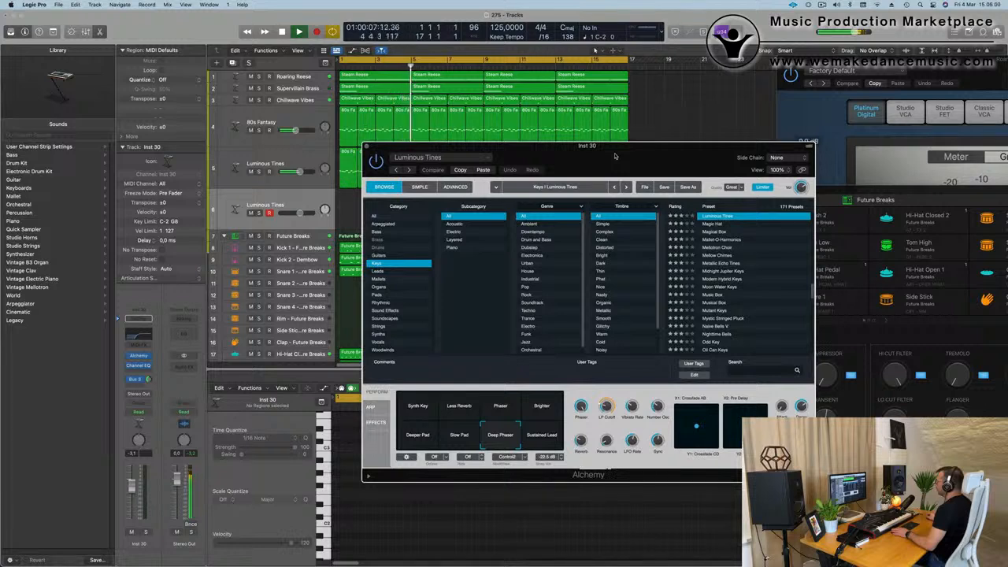
Reposition the new Luminous Tines track's Alchemy window and show the Leads presets
left_click_drag(615, 155, 595, 162)
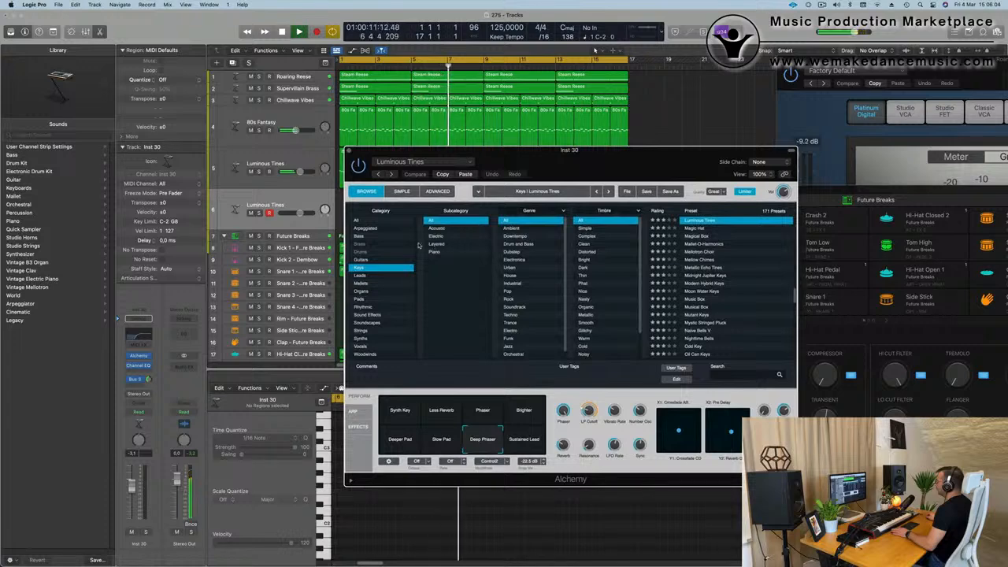
left_click(367, 275)
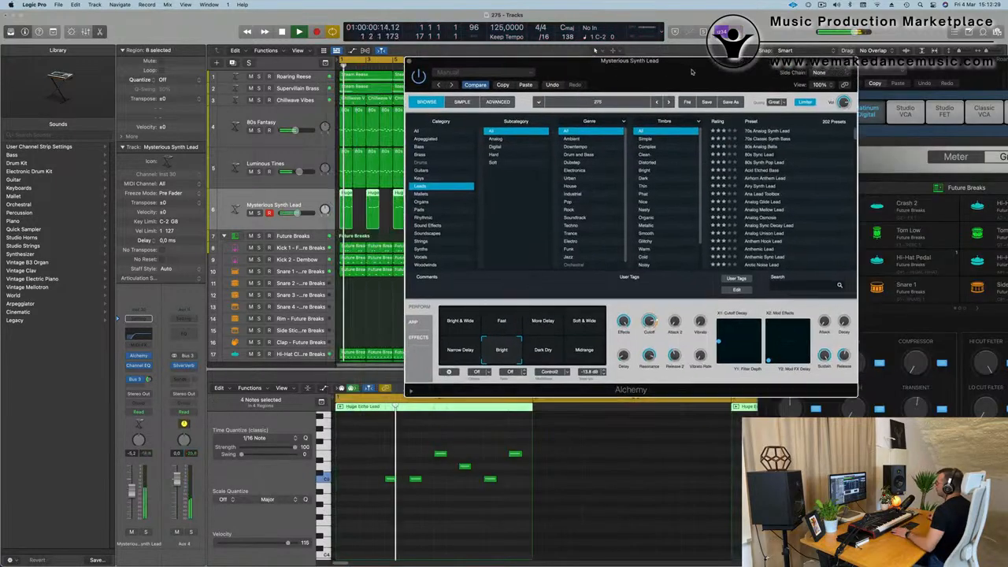
Close the Mysterious Synth Lead's Alchemy window and move the Performance Meter clear of the arrangement
left_click_drag(691, 72, 719, 68)
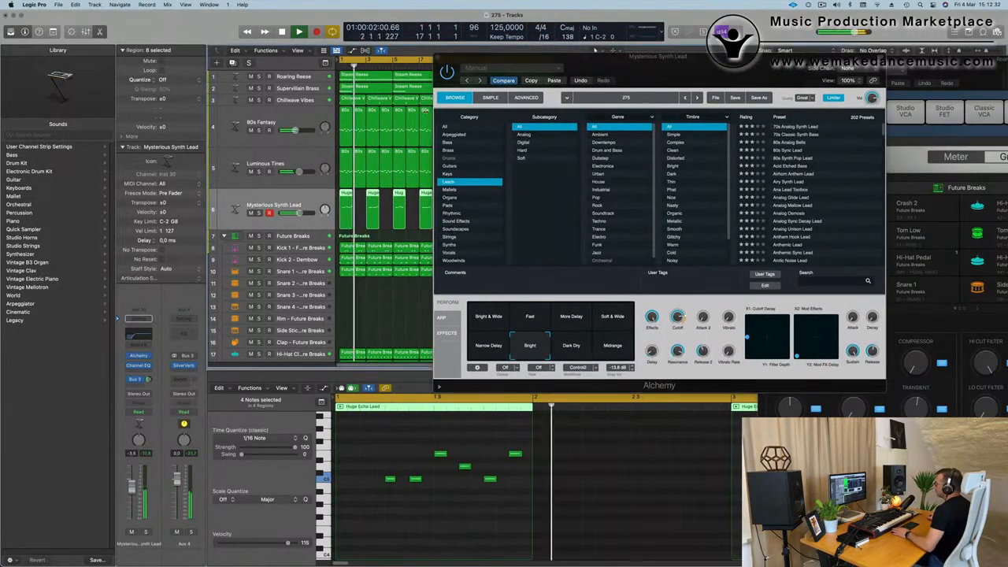
left_click(437, 56)
scroll(522, 239, "down", 5)
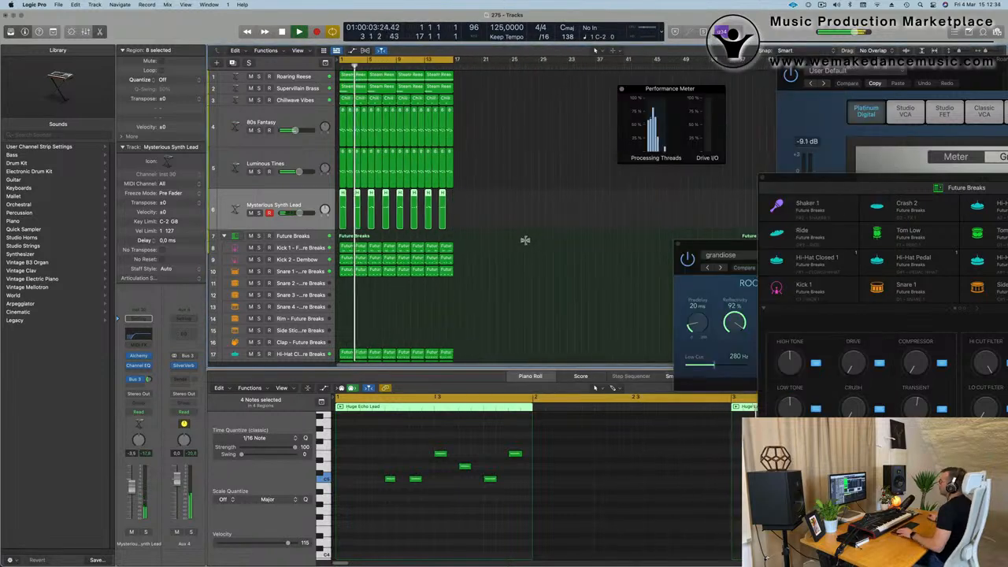
scroll(522, 240, "up", 2)
scroll(524, 236, "up", 2)
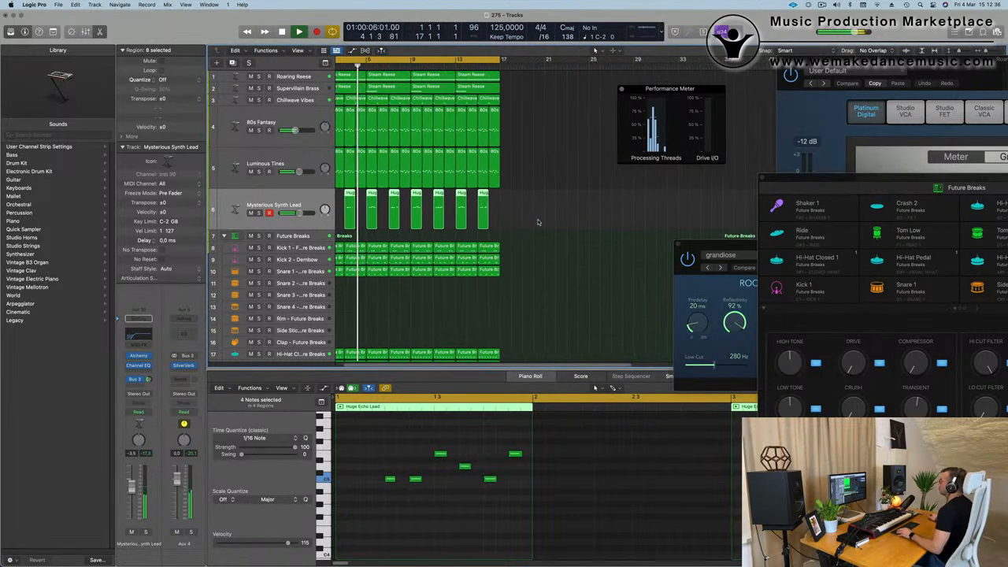
left_click_drag(640, 96, 751, 97)
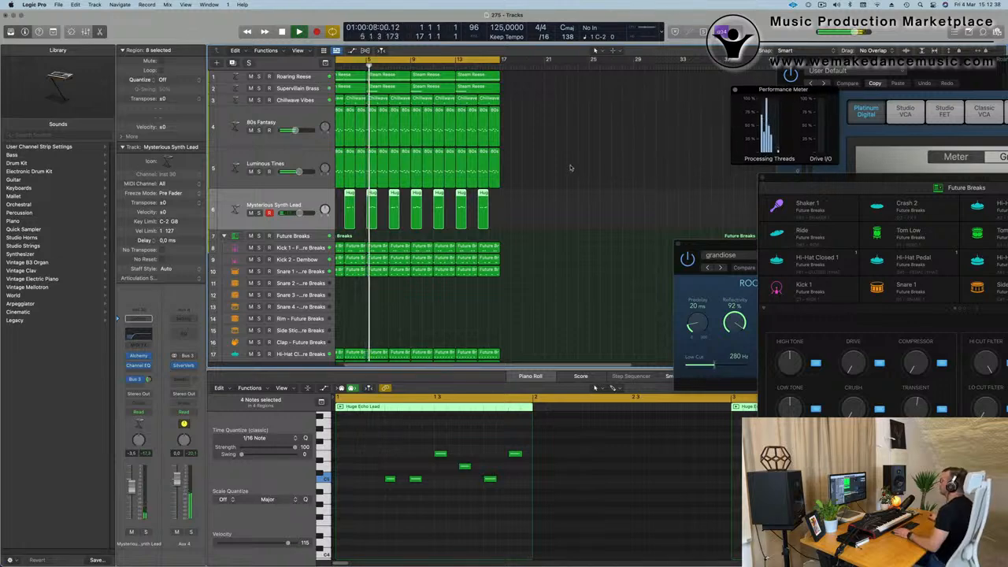
Restart playback from the beginning, then select all regions and repeat them to extend the arrangement
scroll(554, 166, "down", 1)
key("Return")
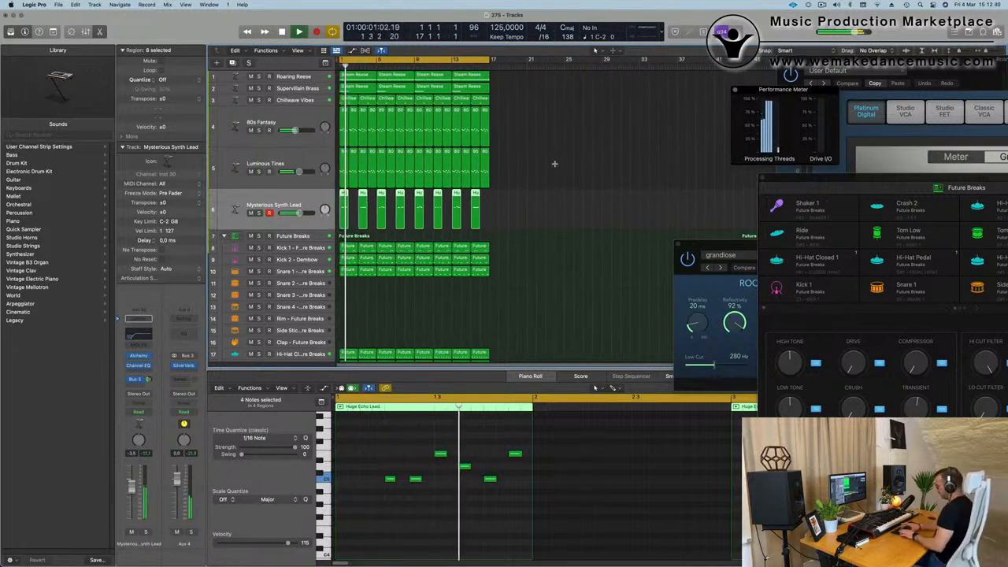
key("super+a")
key("super+r")
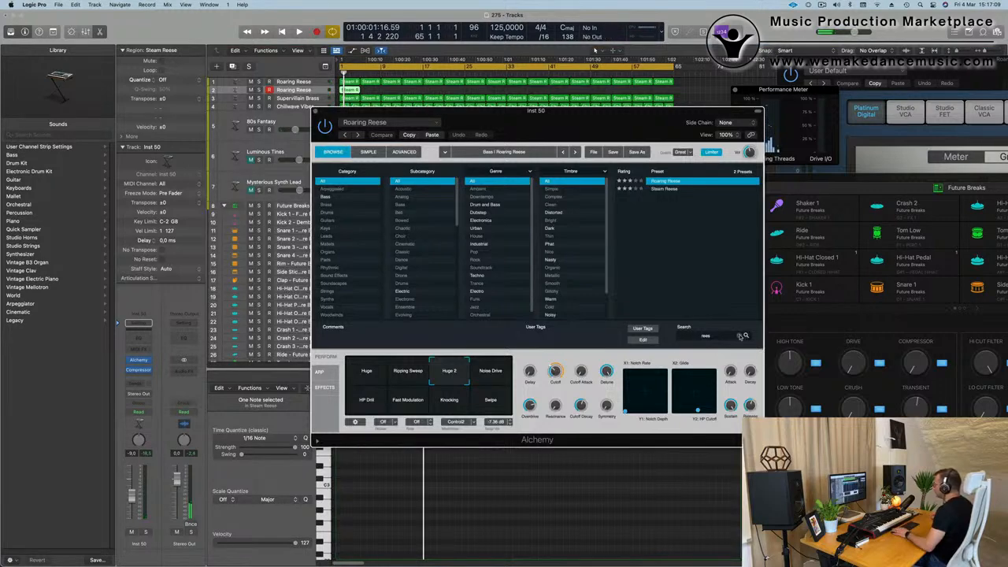
Clear the "rees" preset search in the duplicated Roaring Reese track's Alchemy
left_click(738, 336)
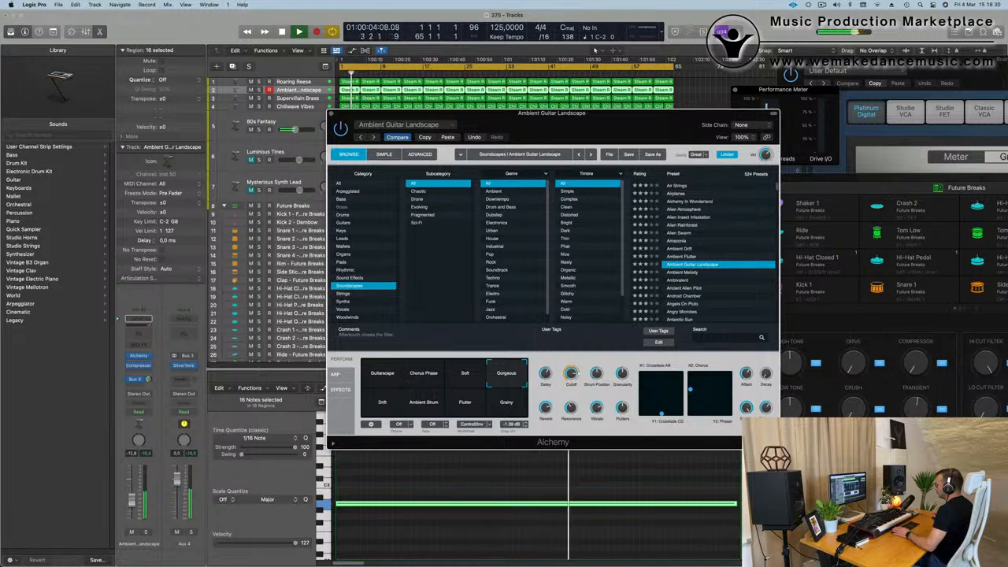
Toggle solo on the Ambient Guitar Landscape track and restart playback from the beginning to check its sound
left_click(155, 531)
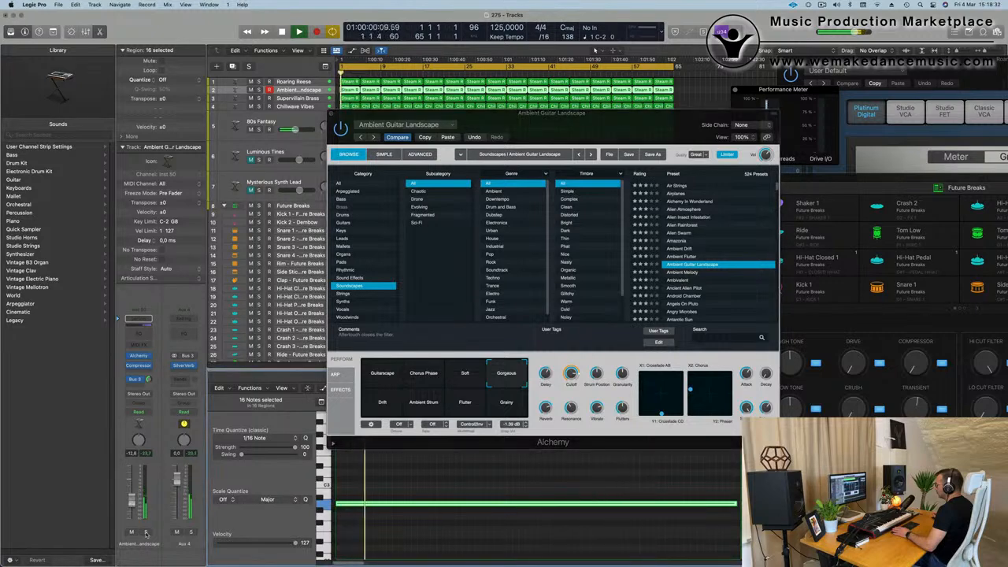
left_click(146, 533)
left_click(145, 532)
key("Return")
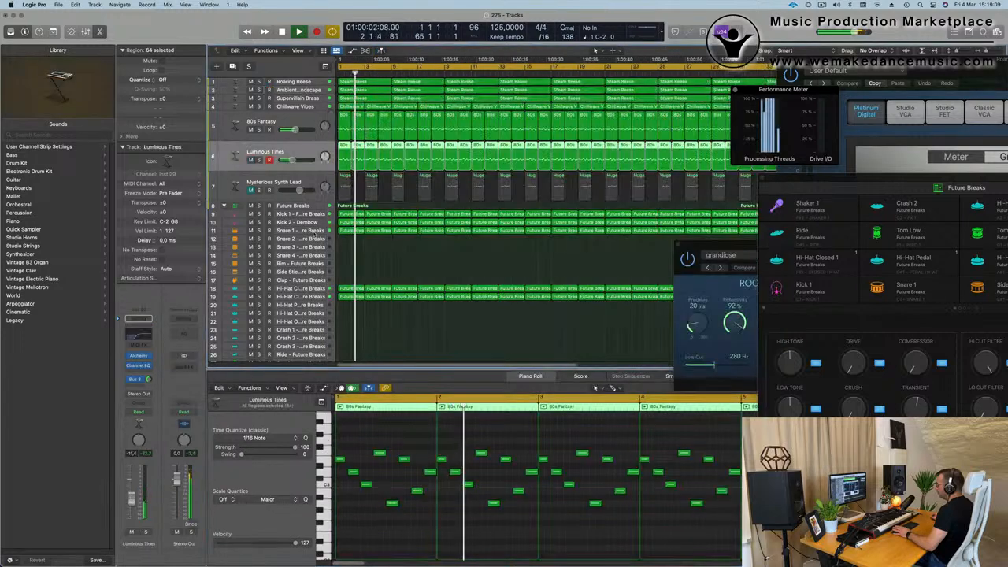
Move the first Snare 1 region to the Rim track and delete its first and third notes
left_click(349, 230)
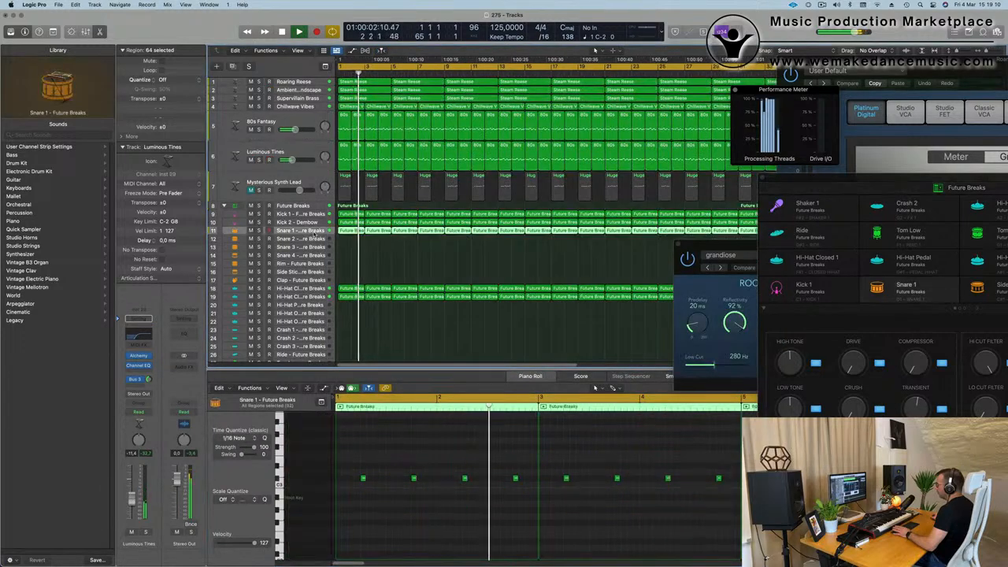
left_click(350, 245)
left_click(352, 230)
left_click_drag(352, 230, 362, 465)
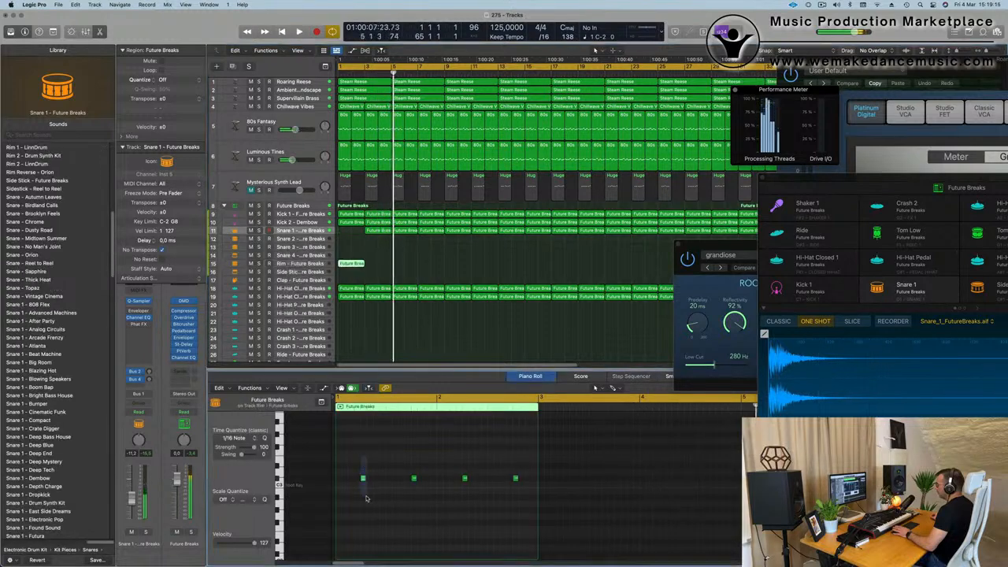
left_click_drag(454, 441, 486, 522)
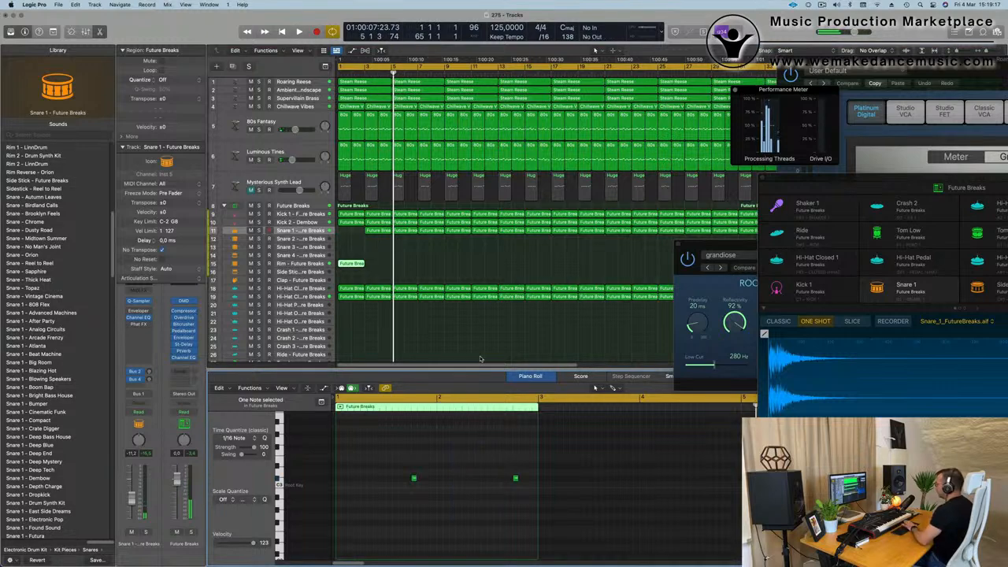
left_click(367, 232)
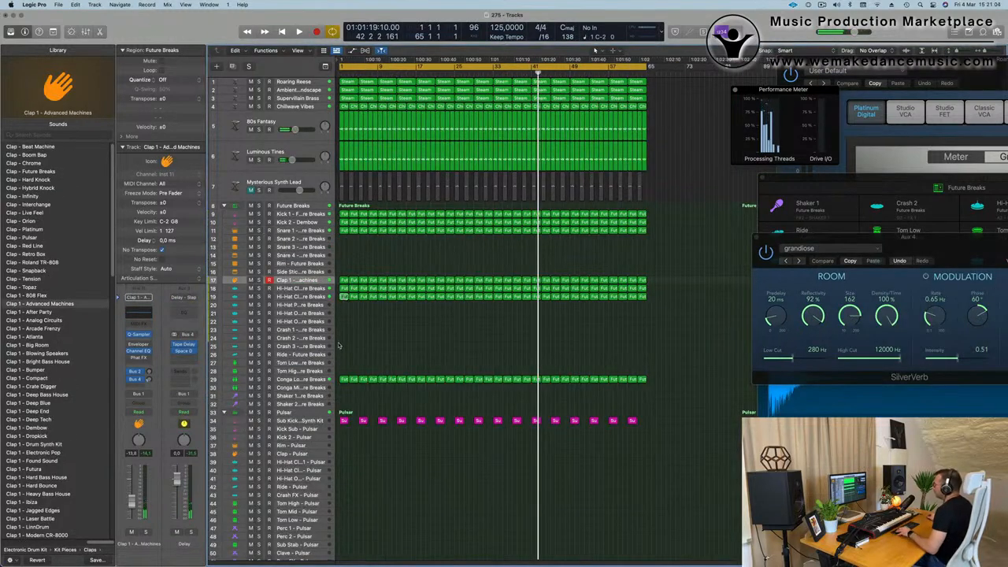
Copy the first region of the second closed hi-hat track to the Ride track and thin it by deleting every second note
left_click_drag(343, 296, 343, 354)
double_click(343, 354)
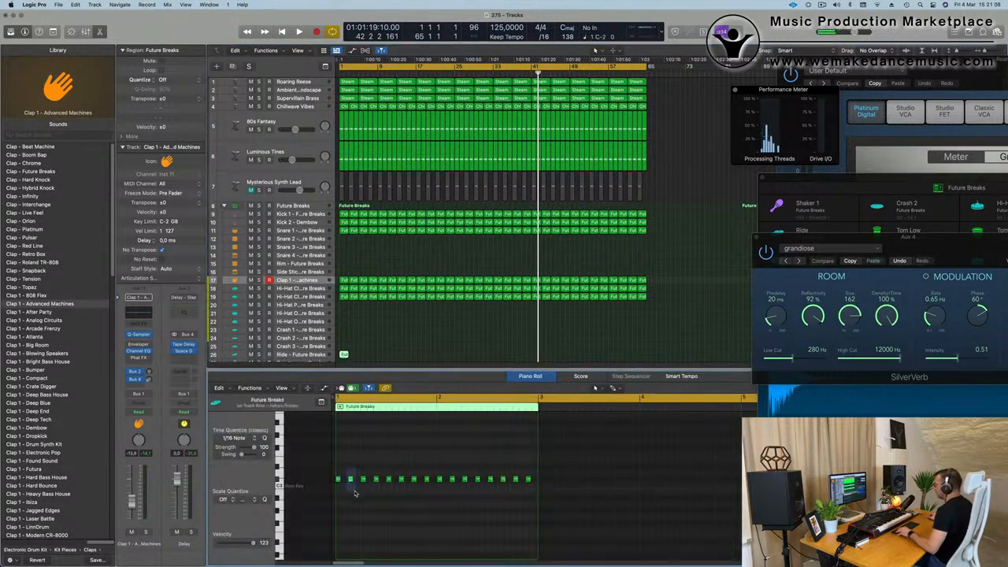
left_click_drag(354, 492, 356, 493)
key("Delete")
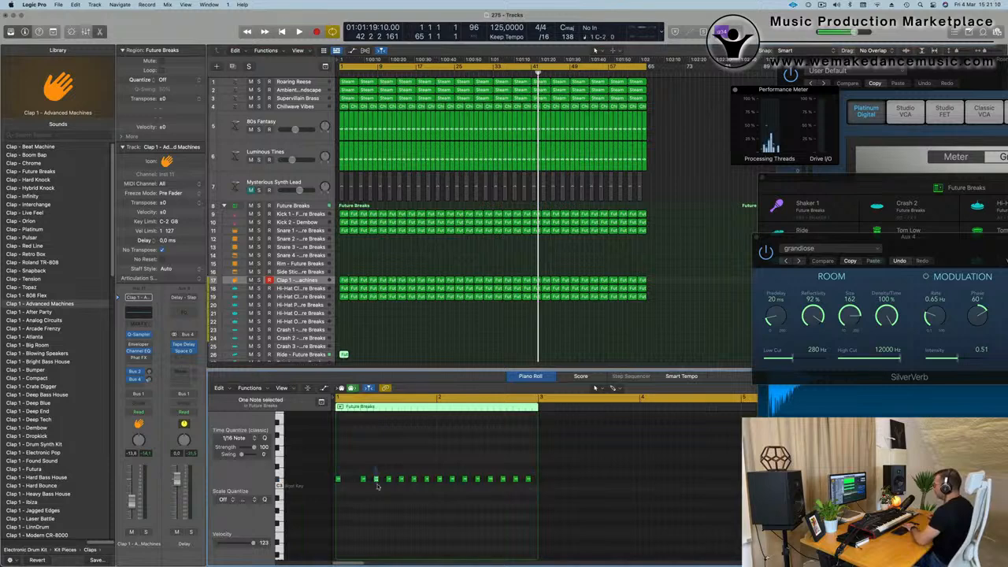
left_click(401, 479)
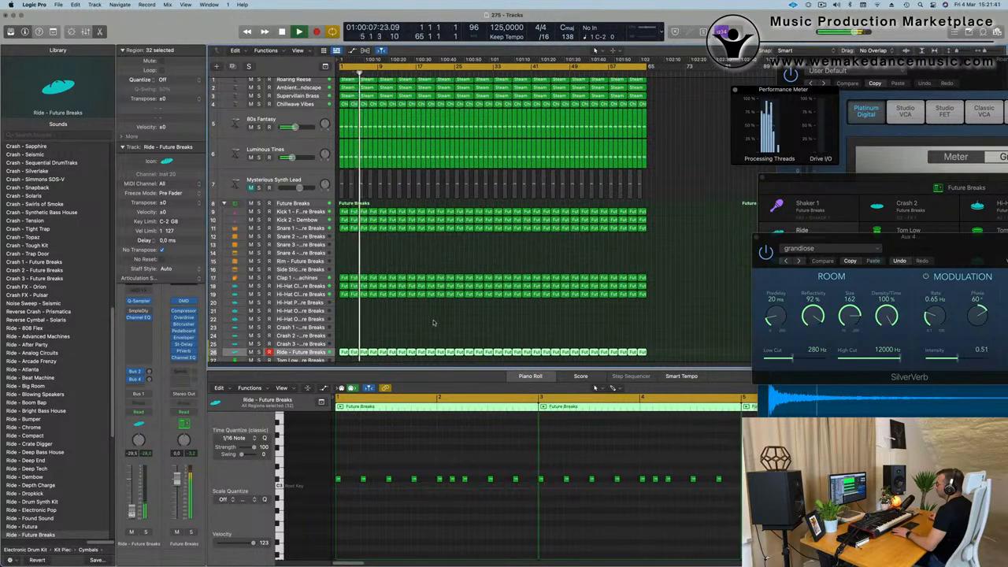
Restart playback from the beginning and deselect the Ride regions
key("space")
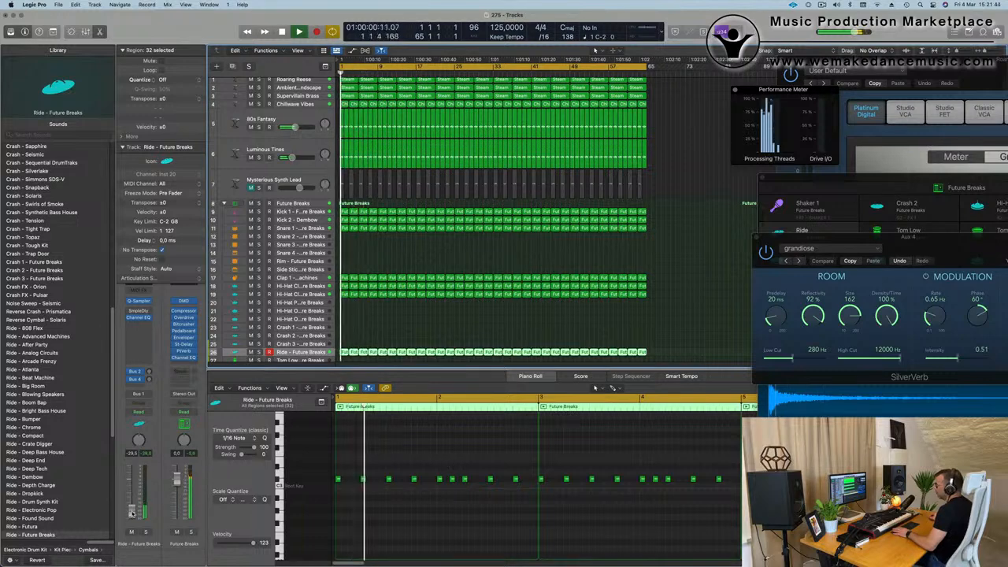
left_click(466, 317)
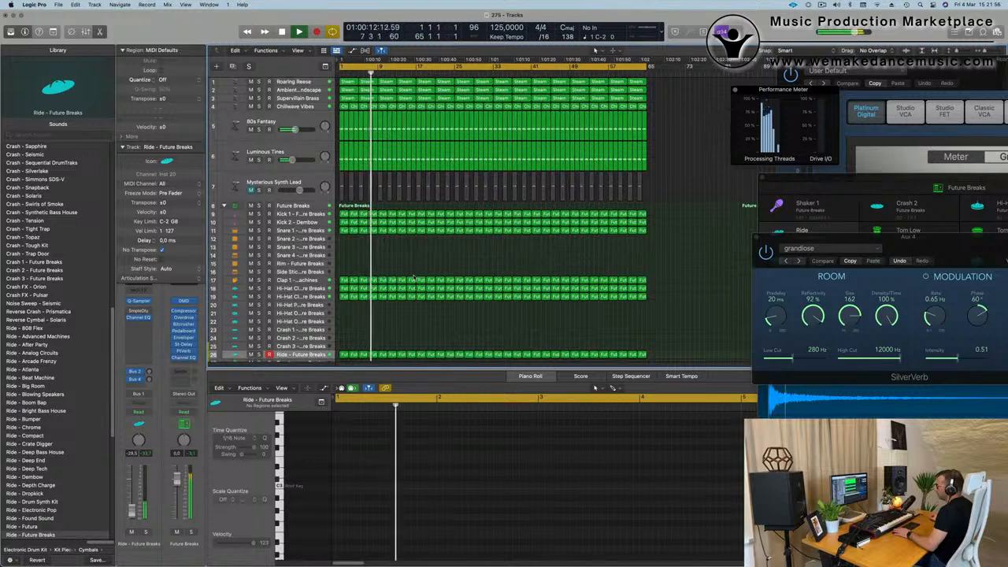